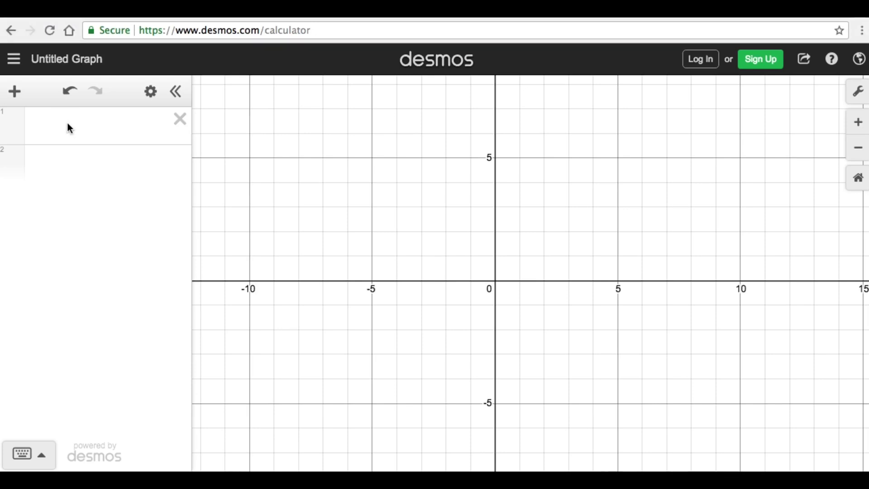
- Enter y=1/x in the first expression row and change its curve colour to red
{"action": "left_click", "coordinate": [67, 140]}
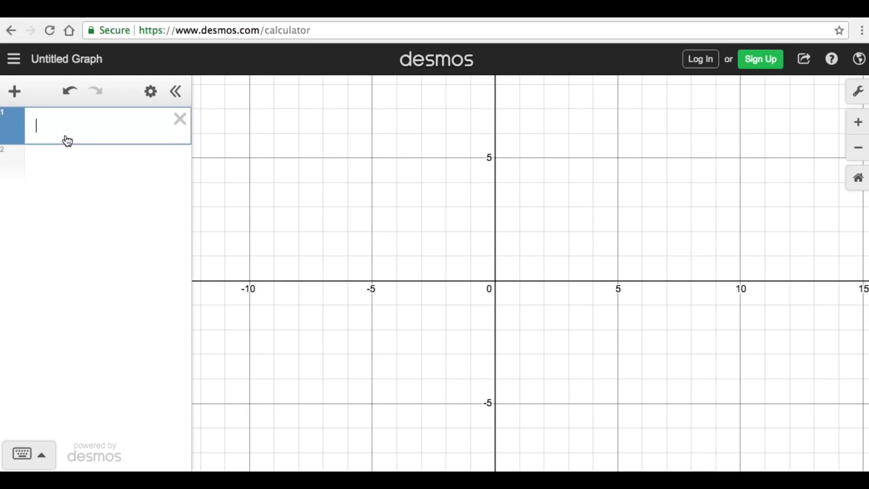
{"action": "type", "text": "y=1/x"}
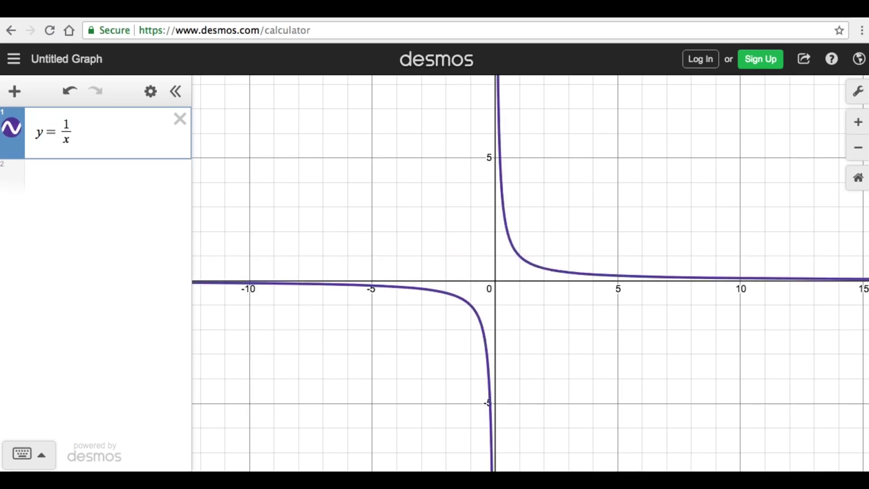
{"action": "left_click", "coordinate": [13, 131]}
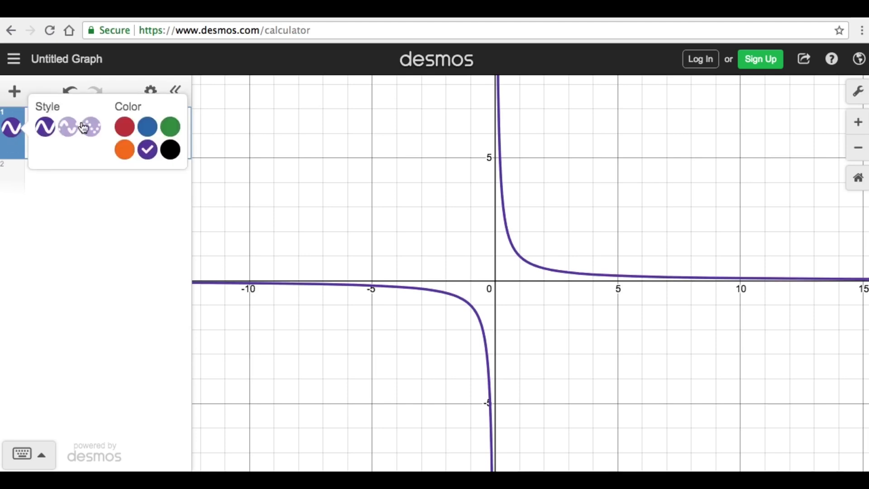
{"action": "left_click", "coordinate": [127, 131]}
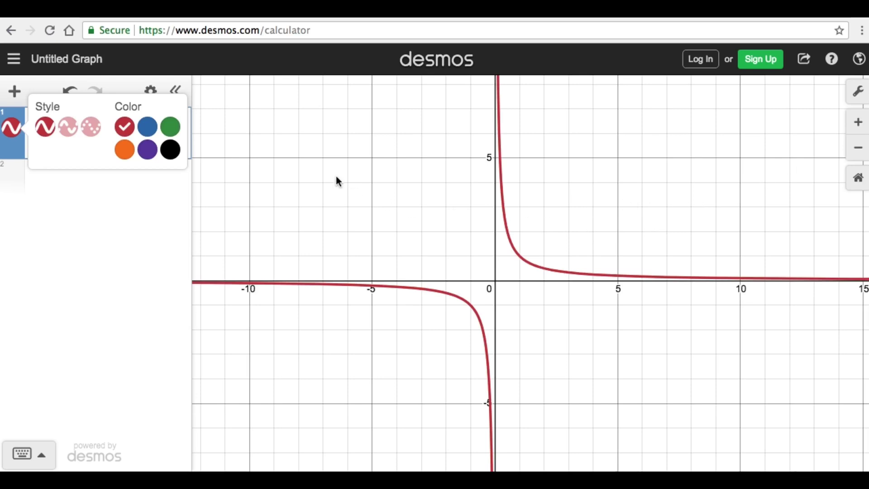
{"action": "left_click", "coordinate": [748, 188]}
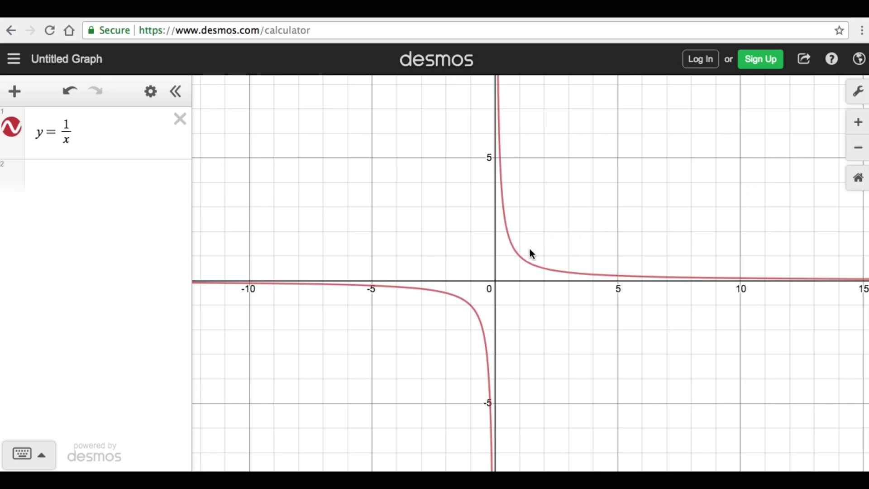
{"action": "left_click_drag", "start_coordinate": [521, 254], "coordinate": [519, 256]}
{"action": "mouse_move", "coordinate": [444, 269]}
{"action": "left_mouse_down"}
{"action": "mouse_move", "coordinate": [436, 260]}
{"action": "mouse_move", "coordinate": [447, 273]}
{"action": "left_mouse_up"}
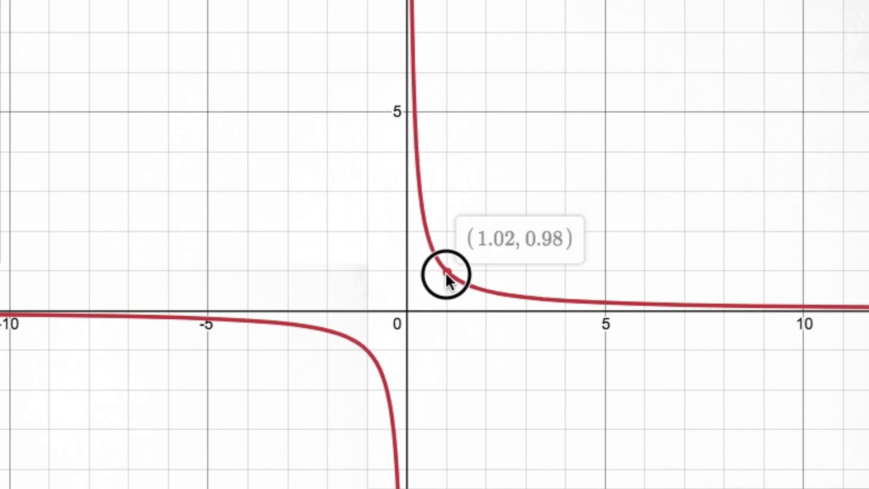
{"action": "left_click_drag", "start_coordinate": [446, 273], "coordinate": [417, 187]}
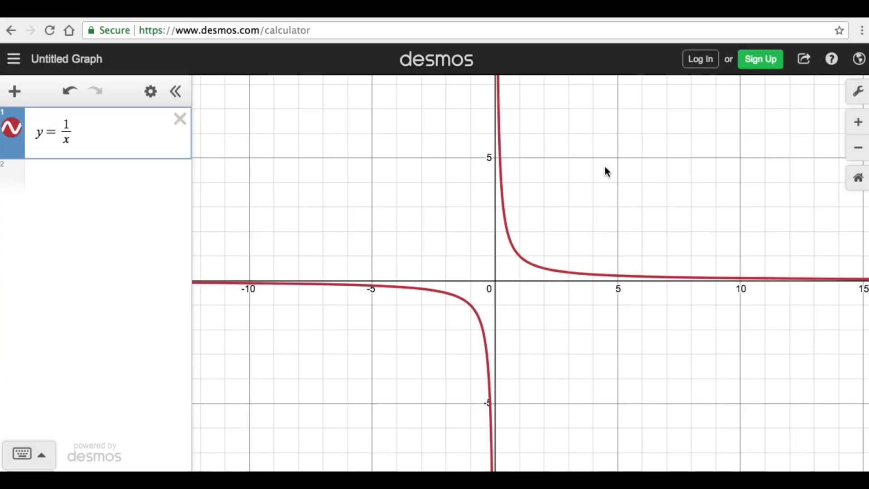
- Zoom out and trace the red curve up beside the y-axis, past y=20 near x=0.049
{"action": "left_click", "coordinate": [859, 148]}
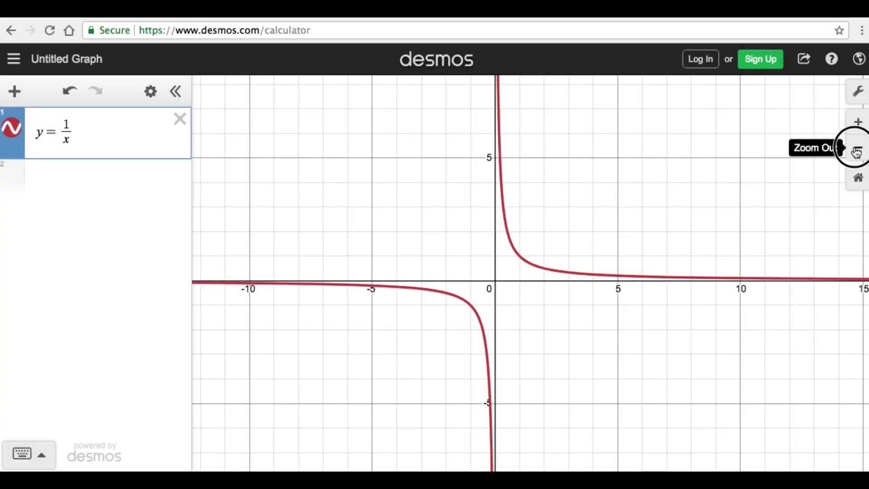
{"action": "mouse_move", "coordinate": [528, 219]}
{"action": "left_mouse_down"}
{"action": "mouse_move", "coordinate": [520, 189]}
{"action": "mouse_move", "coordinate": [524, 103]}
{"action": "left_mouse_up"}
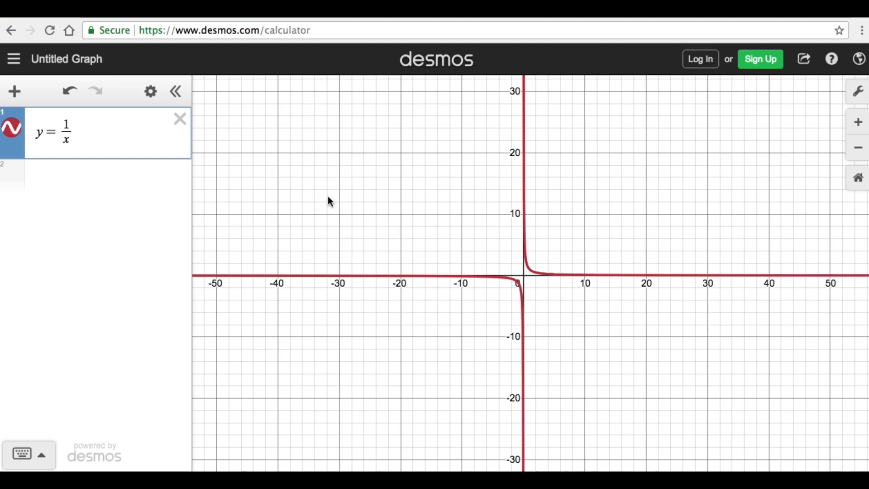
- Add x=0 in the second row and give it a dotted line style
{"action": "left_click", "coordinate": [82, 184]}
{"action": "type", "text": "x=0"}
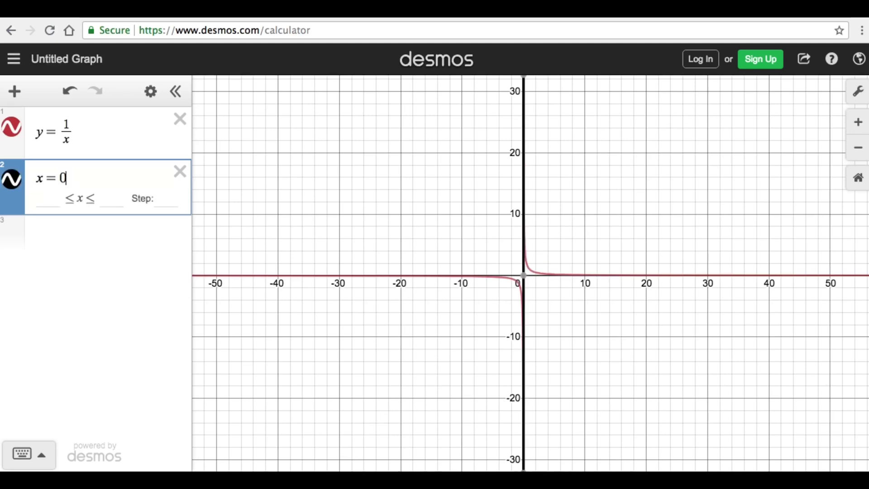
{"action": "left_click", "coordinate": [8, 181]}
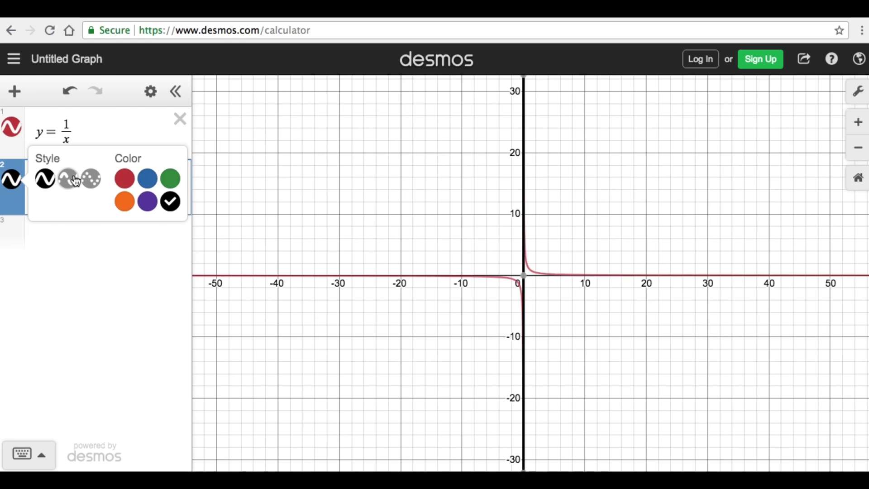
{"action": "left_click", "coordinate": [91, 179]}
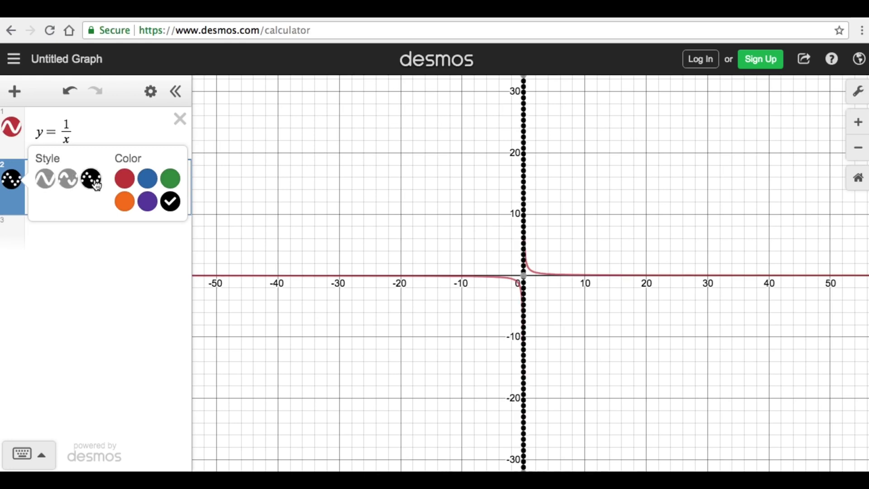
- Zoom the graph out and back in, then pan toward the upper branch of the hyperbola
{"action": "left_click", "coordinate": [860, 154]}
{"action": "left_click", "coordinate": [860, 154]}
{"action": "left_click", "coordinate": [860, 125]}
{"action": "left_click", "coordinate": [860, 124]}
{"action": "left_click", "coordinate": [860, 124]}
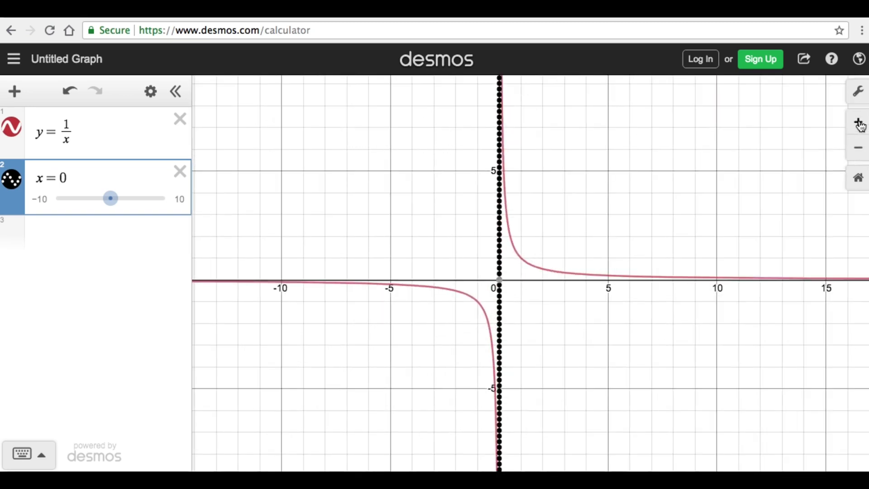
{"action": "left_click", "coordinate": [860, 124]}
{"action": "left_click_drag", "start_coordinate": [562, 184], "coordinate": [605, 282]}
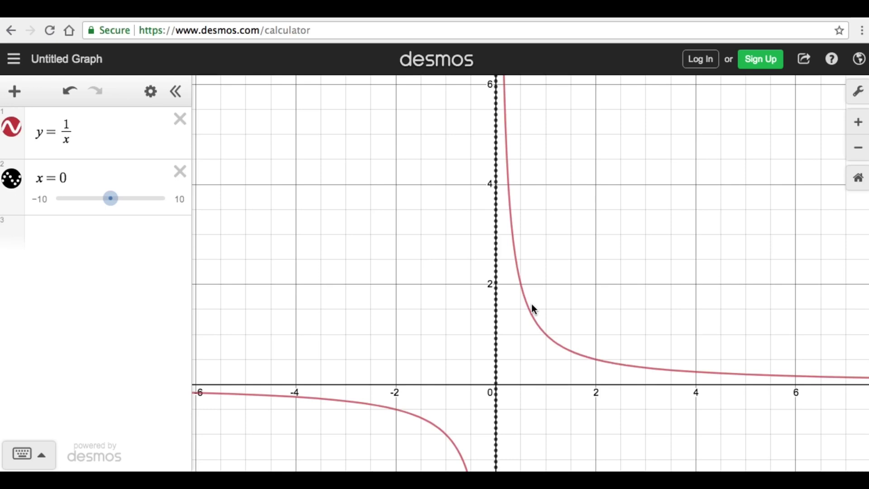
{"action": "mouse_move", "coordinate": [530, 305]}
{"action": "left_mouse_down"}
{"action": "mouse_move", "coordinate": [514, 253]}
{"action": "mouse_move", "coordinate": [505, 136]}
{"action": "left_mouse_up"}
{"action": "left_click_drag", "start_coordinate": [607, 150], "coordinate": [617, 448]}
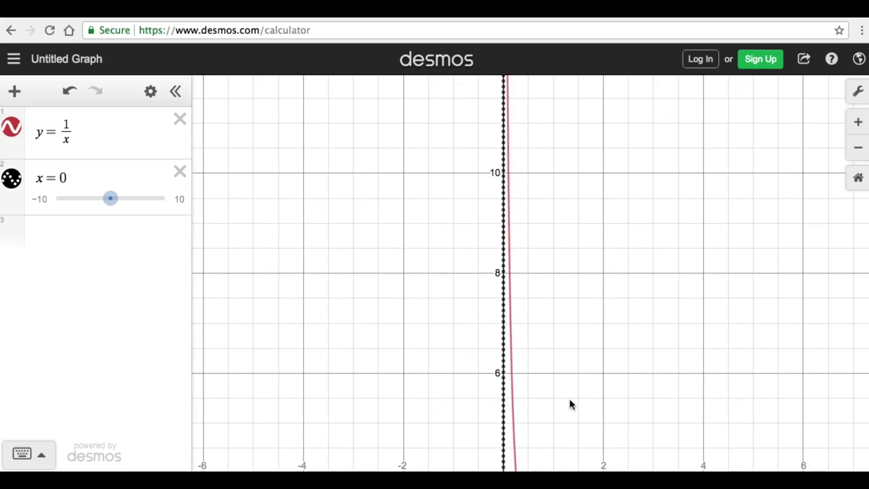
{"action": "left_click_drag", "start_coordinate": [513, 345], "coordinate": [507, 177]}
{"action": "left_click_drag", "start_coordinate": [646, 297], "coordinate": [664, 56]}
{"action": "left_click_drag", "start_coordinate": [666, 278], "coordinate": [635, 173]}
{"action": "left_click_drag", "start_coordinate": [598, 370], "coordinate": [566, 214]}
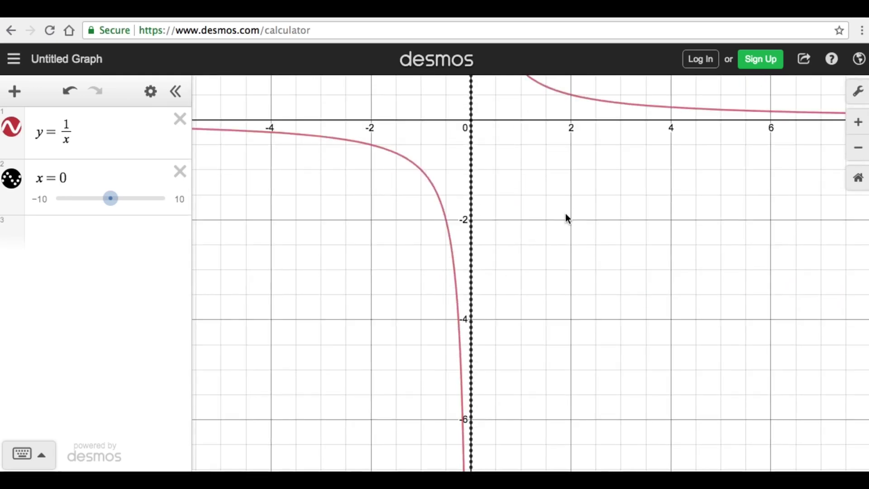
{"action": "mouse_move", "coordinate": [439, 195]}
{"action": "left_mouse_down"}
{"action": "mouse_move", "coordinate": [454, 251]}
{"action": "mouse_move", "coordinate": [463, 426]}
{"action": "mouse_move", "coordinate": [462, 413]}
{"action": "left_mouse_up"}
{"action": "left_click_drag", "start_coordinate": [625, 256], "coordinate": [645, 374]}
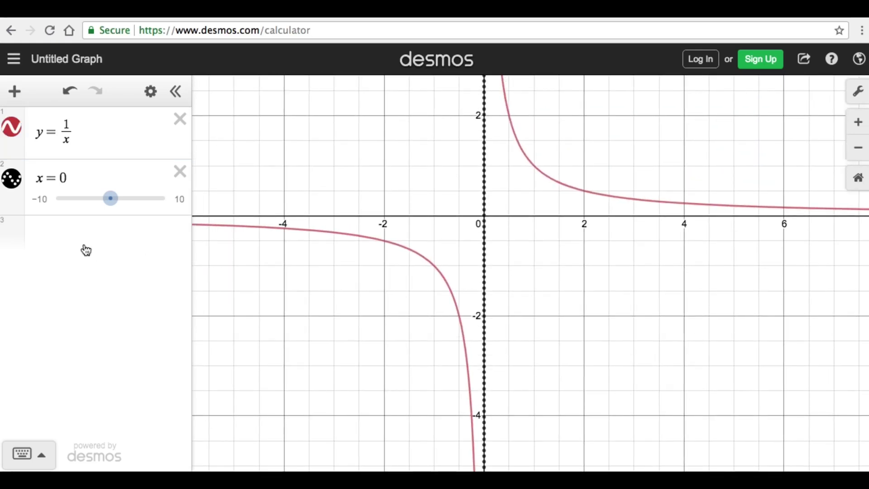
{"action": "left_click", "coordinate": [67, 234]}
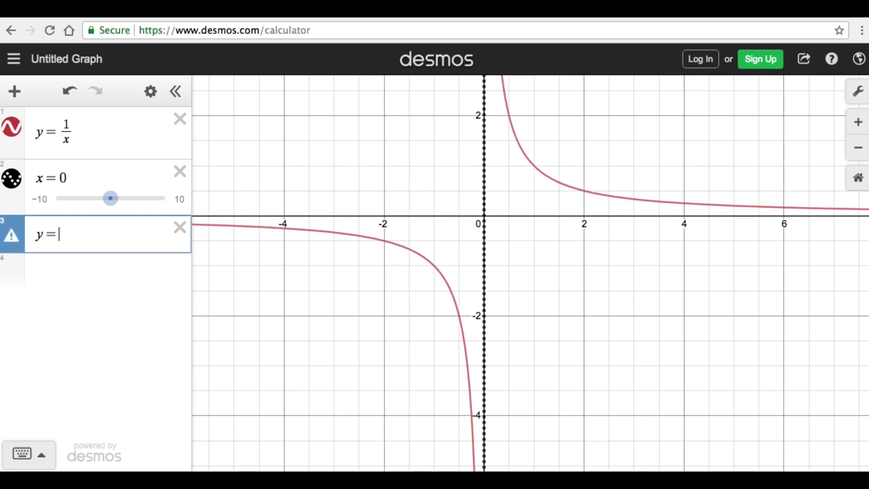
- Complete y=0 in the third row and style it as a blue dotted line
{"action": "type", "text": "0"}
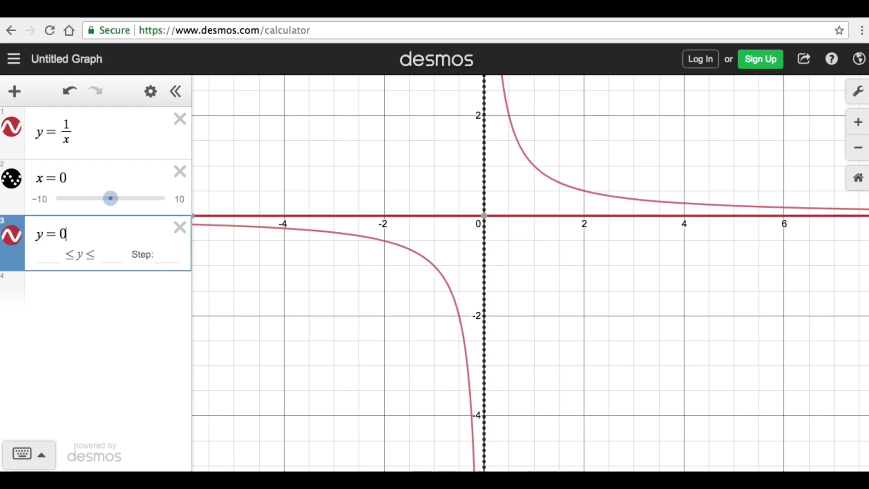
{"action": "left_click", "coordinate": [11, 236]}
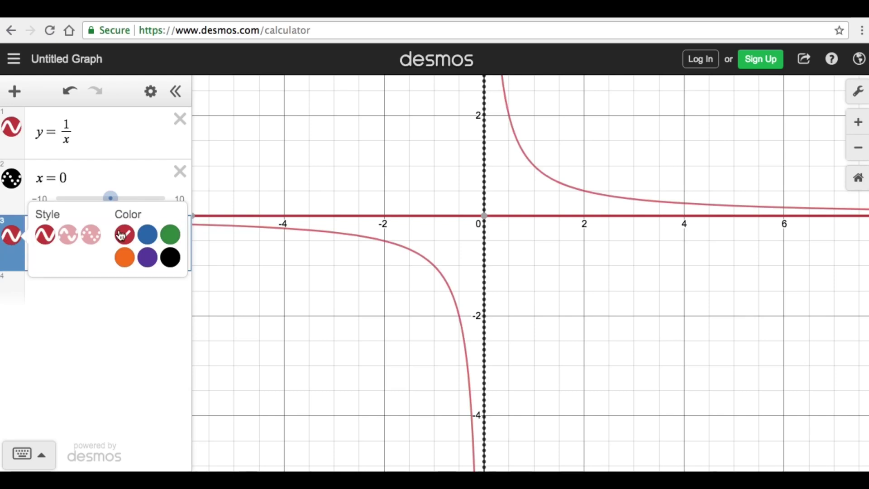
{"action": "left_click", "coordinate": [147, 235]}
{"action": "left_click", "coordinate": [92, 235]}
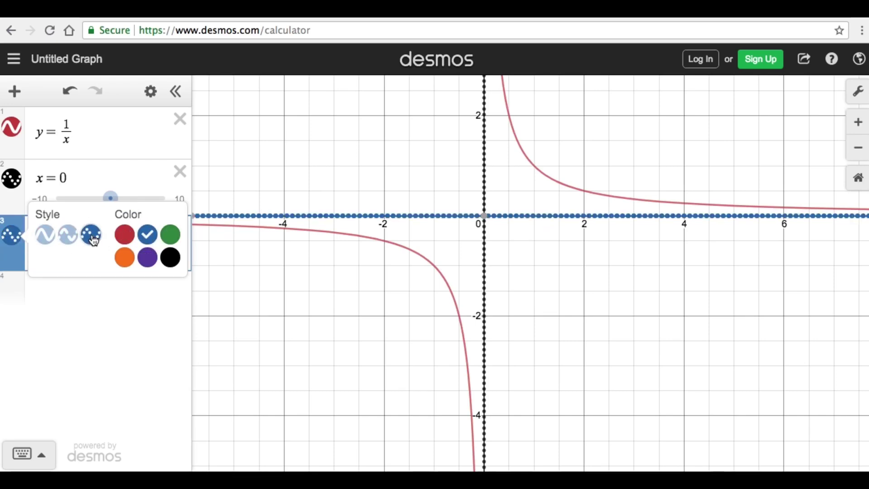
{"action": "left_click_drag", "start_coordinate": [663, 275], "coordinate": [543, 271]}
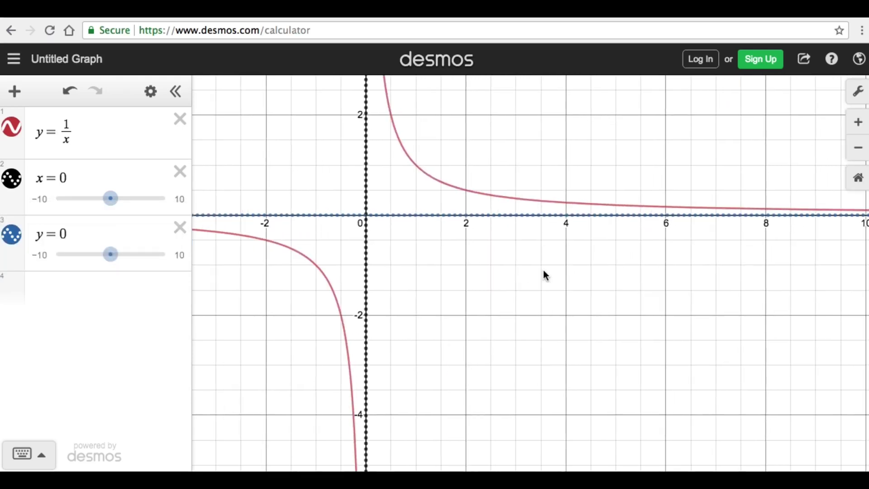
{"action": "left_click", "coordinate": [859, 150]}
{"action": "left_click", "coordinate": [543, 304]}
{"action": "left_click_drag", "start_coordinate": [543, 305], "coordinate": [461, 280]}
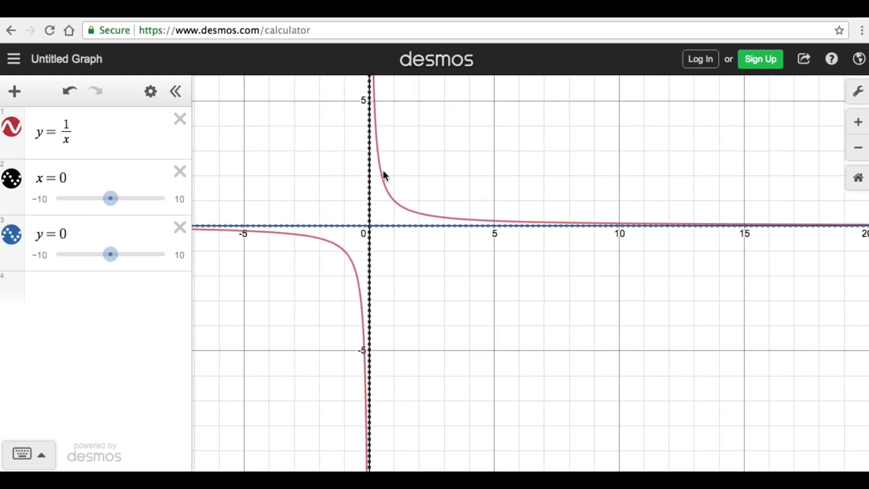
{"action": "mouse_move", "coordinate": [381, 170]}
{"action": "left_mouse_down"}
{"action": "mouse_move", "coordinate": [418, 217]}
{"action": "mouse_move", "coordinate": [562, 209]}
{"action": "mouse_move", "coordinate": [681, 223]}
{"action": "left_mouse_up"}
{"action": "left_click", "coordinate": [484, 263]}
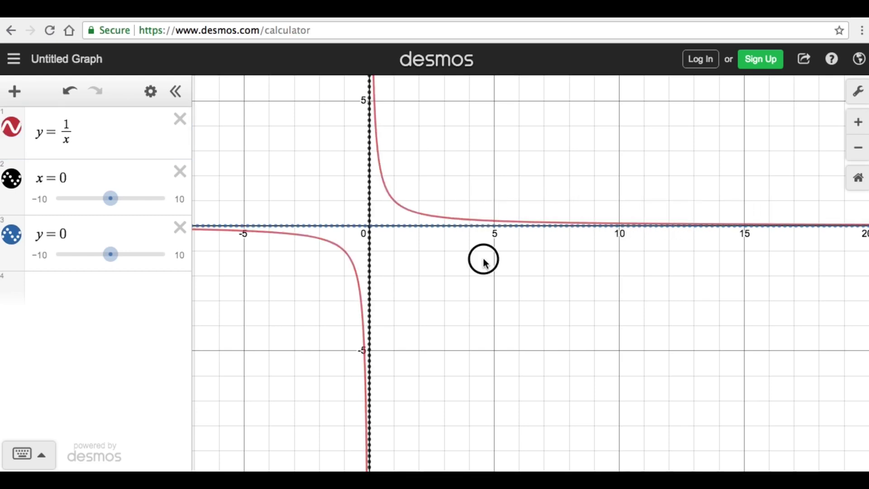
{"action": "left_click_drag", "start_coordinate": [483, 263], "coordinate": [700, 277]}
{"action": "mouse_move", "coordinate": [547, 257]}
{"action": "left_mouse_down"}
{"action": "mouse_move", "coordinate": [492, 262]}
{"action": "mouse_move", "coordinate": [359, 248]}
{"action": "left_mouse_up"}
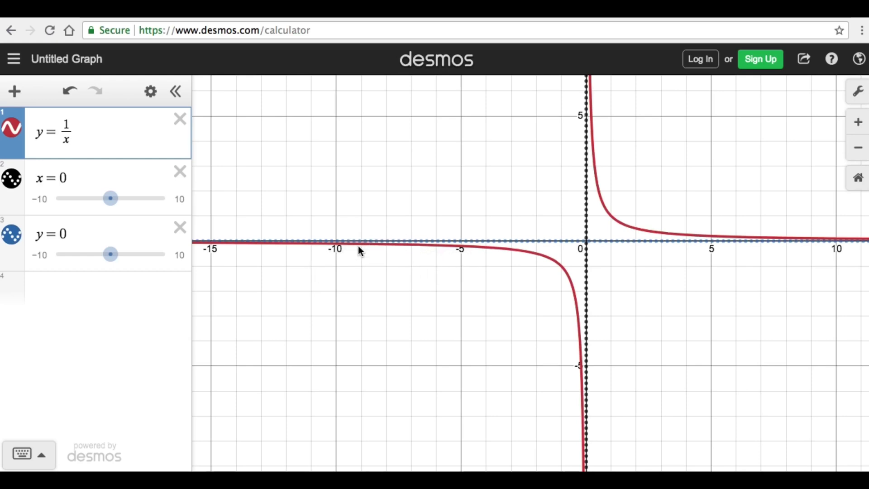
{"action": "left_click", "coordinate": [859, 159]}
{"action": "left_click_drag", "start_coordinate": [732, 234], "coordinate": [740, 192]}
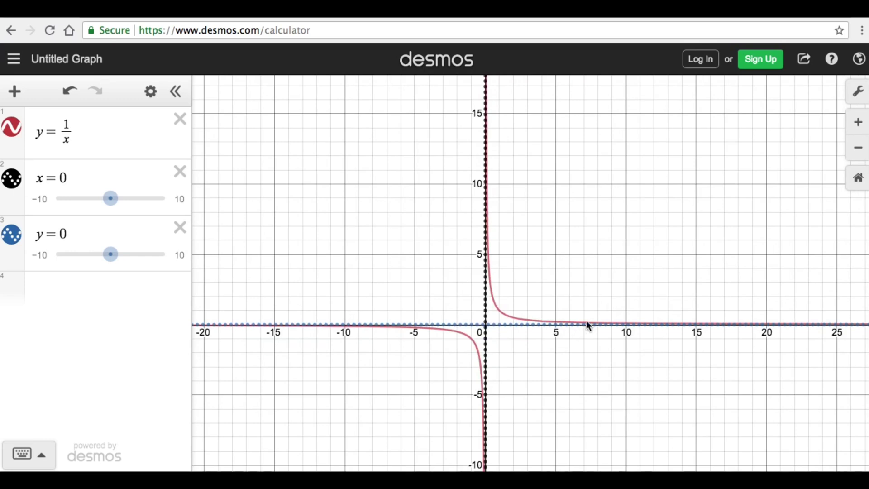
{"action": "mouse_move", "coordinate": [585, 322]}
{"action": "left_mouse_down"}
{"action": "mouse_move", "coordinate": [533, 321]}
{"action": "mouse_move", "coordinate": [491, 299]}
{"action": "mouse_move", "coordinate": [481, 136]}
{"action": "left_mouse_up"}
{"action": "left_click_drag", "start_coordinate": [586, 198], "coordinate": [598, 384]}
{"action": "left_click_drag", "start_coordinate": [603, 181], "coordinate": [574, 323]}
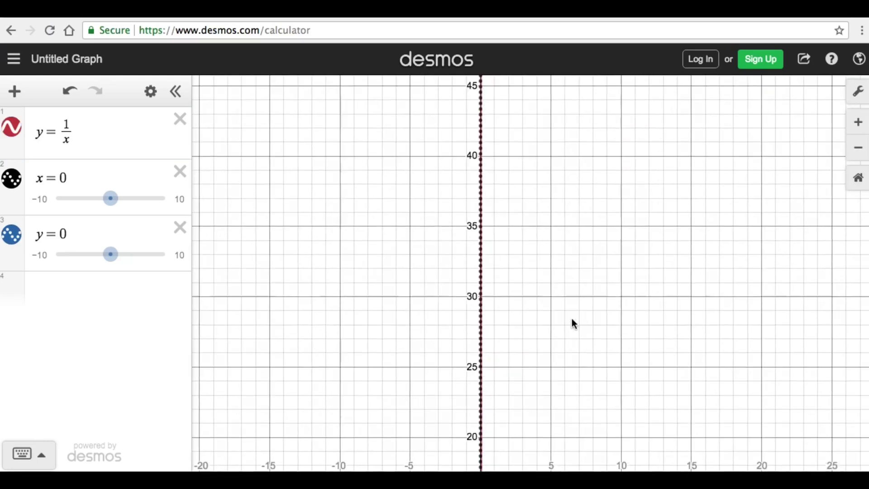
{"action": "left_click_drag", "start_coordinate": [485, 302], "coordinate": [479, 244]}
{"action": "left_click_drag", "start_coordinate": [487, 194], "coordinate": [477, 124]}
{"action": "left_click", "coordinate": [594, 410]}
{"action": "left_click_drag", "start_coordinate": [593, 409], "coordinate": [589, 115]}
{"action": "left_click_drag", "start_coordinate": [594, 324], "coordinate": [583, 123]}
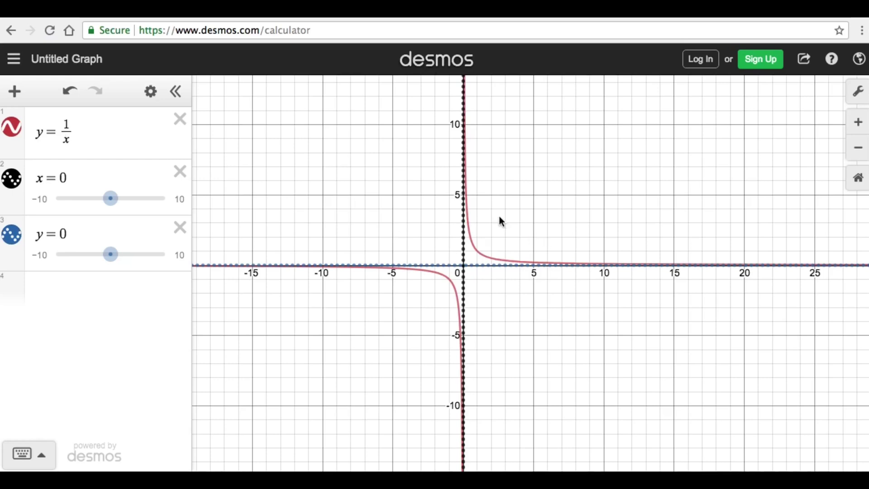
{"action": "left_click", "coordinate": [860, 126]}
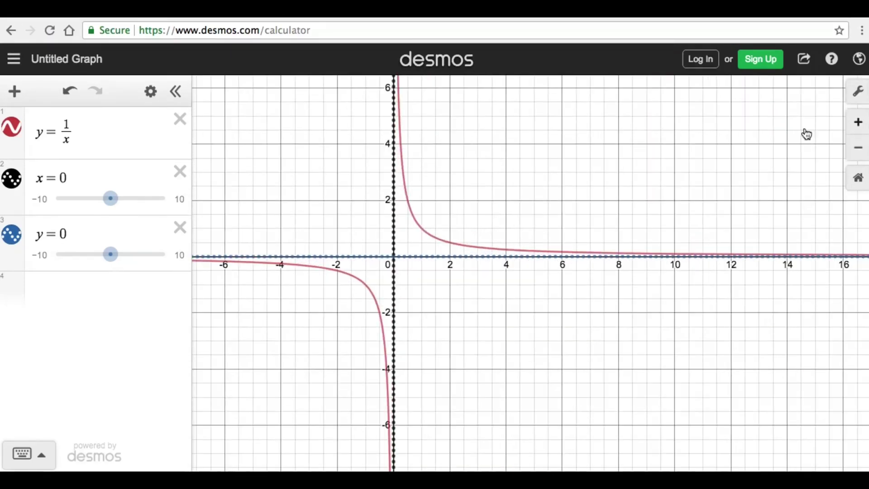
{"action": "left_click", "coordinate": [569, 167]}
{"action": "left_click_drag", "start_coordinate": [569, 167], "coordinate": [610, 189]}
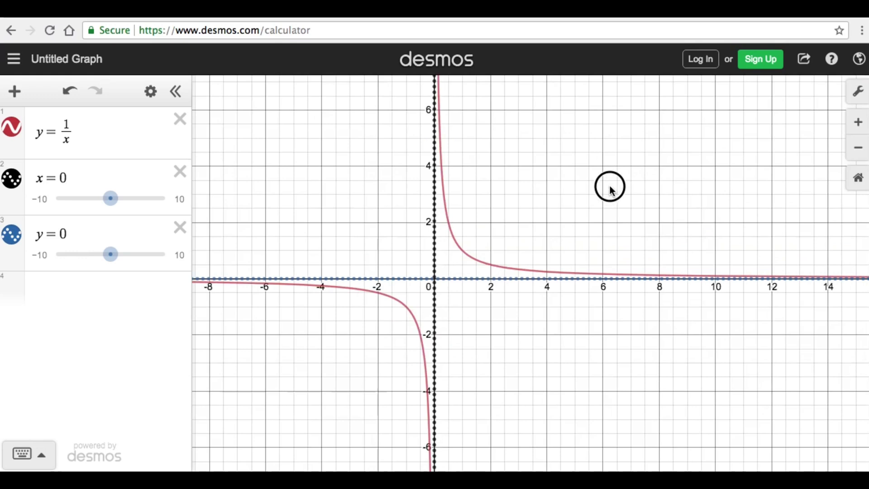